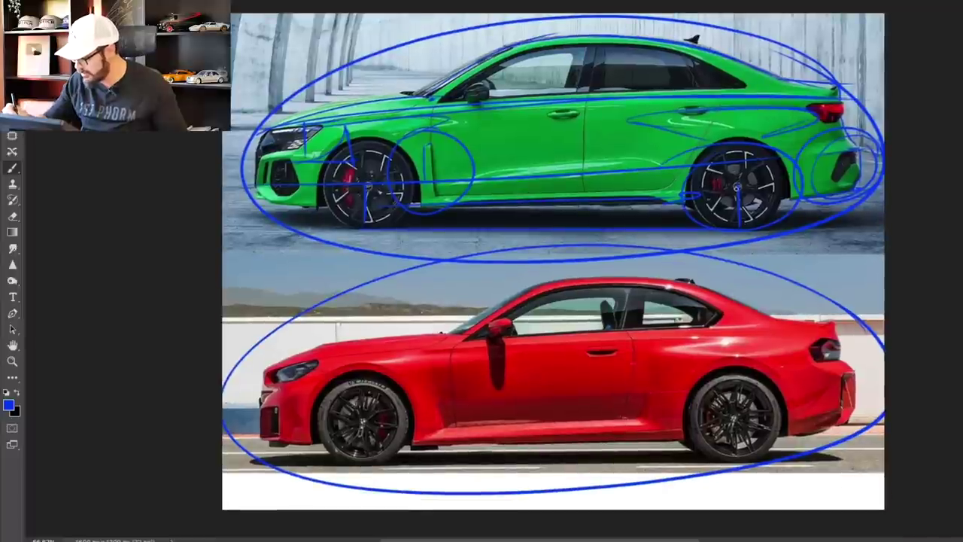
- Draw vertical lines from the green car's wheel centres to the red car's wheels, and trace the red car's shoulder line, rear door edge and sill
left_click_drag(739, 224, 739, 436)
left_click_drag(367, 188, 368, 391)
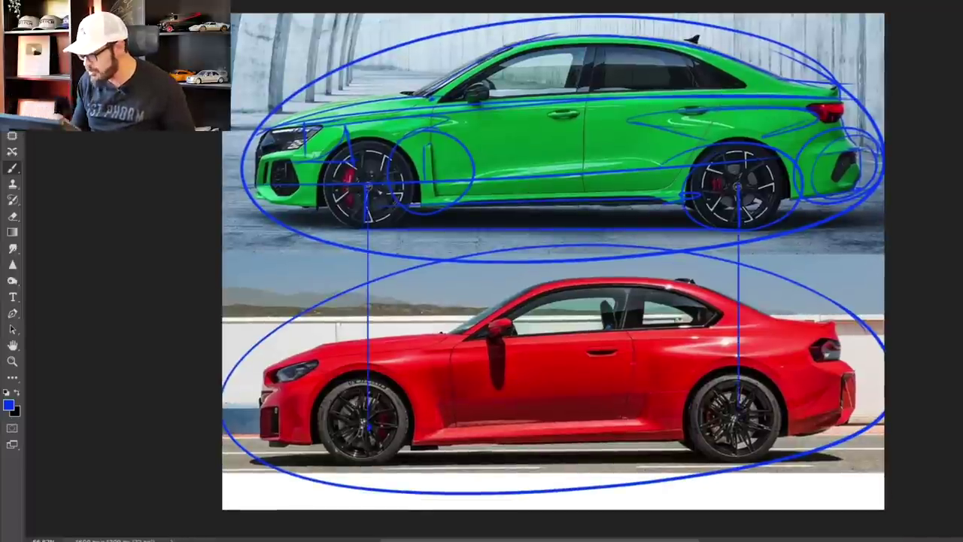
left_click_drag(451, 339, 905, 340)
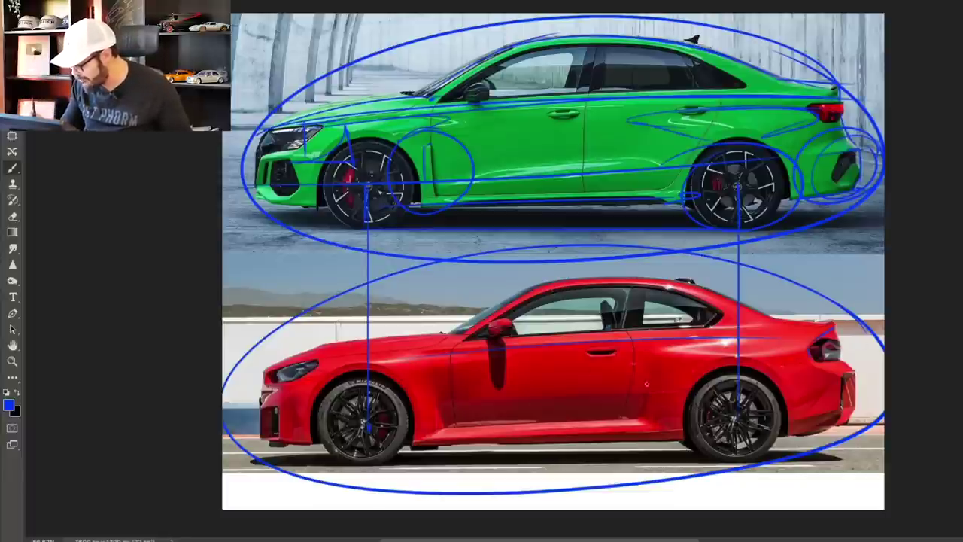
left_click_drag(648, 348, 648, 417)
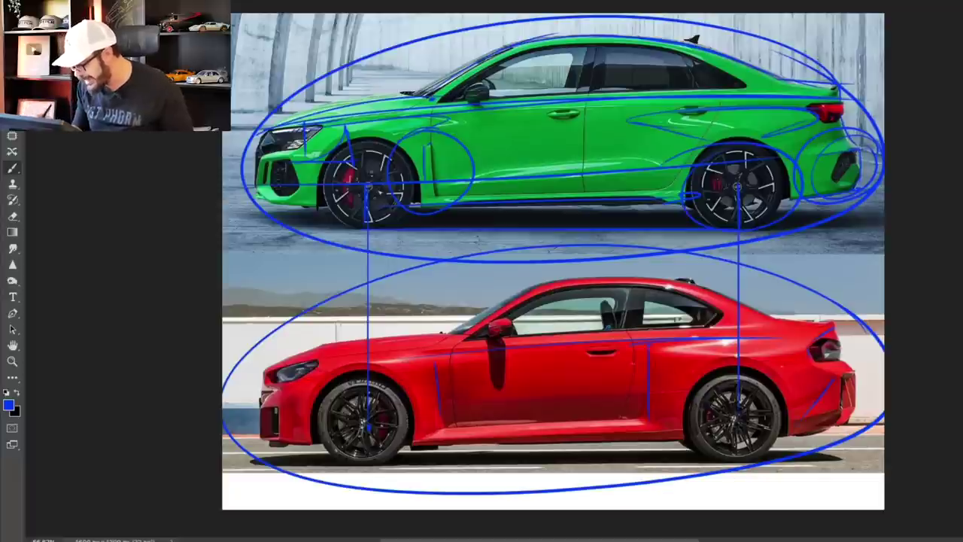
left_click_drag(421, 437, 766, 421)
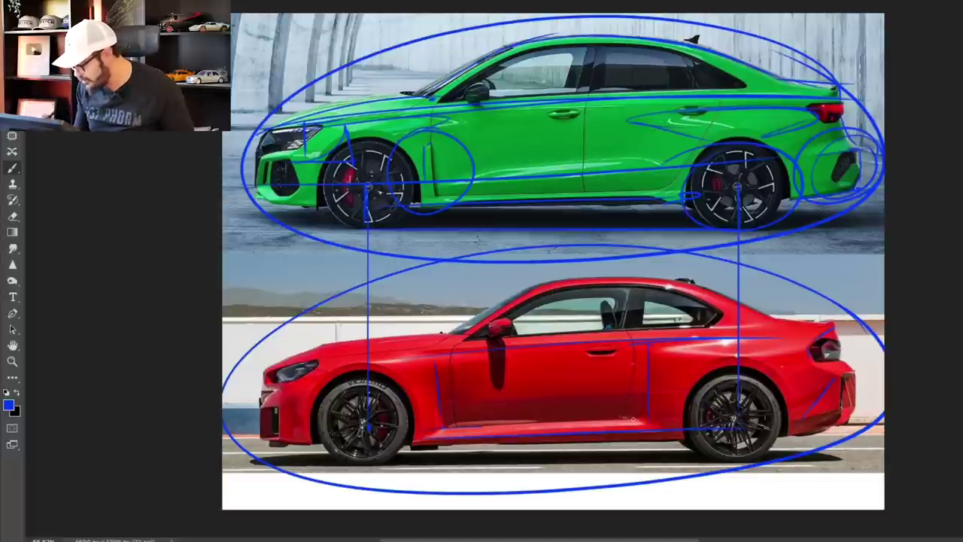
left_click_drag(481, 426, 636, 419)
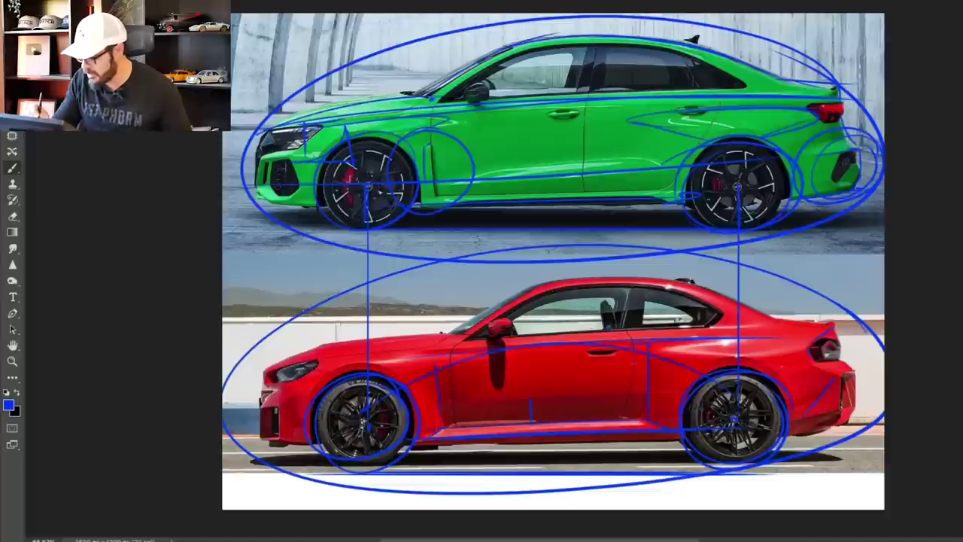
- Draw vertical lines down from the green car's windshield base and mirror, and trace the red car's windshield and hood profile
left_click_drag(434, 132, 434, 259)
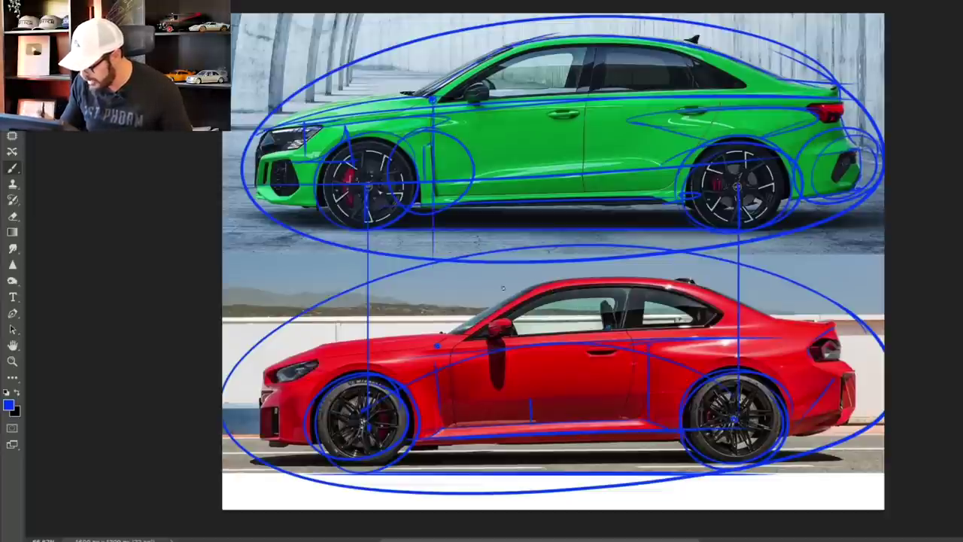
left_click_drag(454, 331, 523, 290)
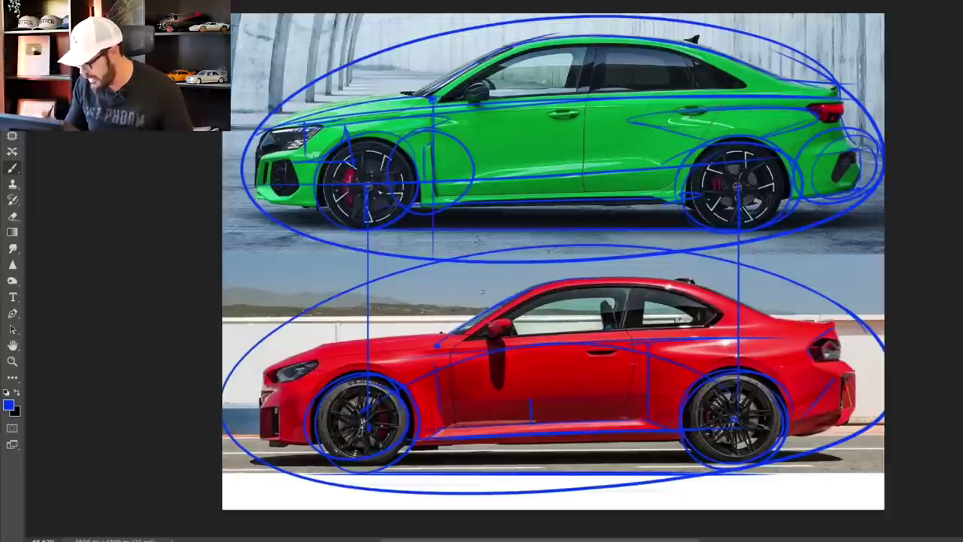
mouse_move(423, 337)
left_mouse_down()
mouse_move(506, 297)
mouse_move(568, 283)
left_mouse_up()
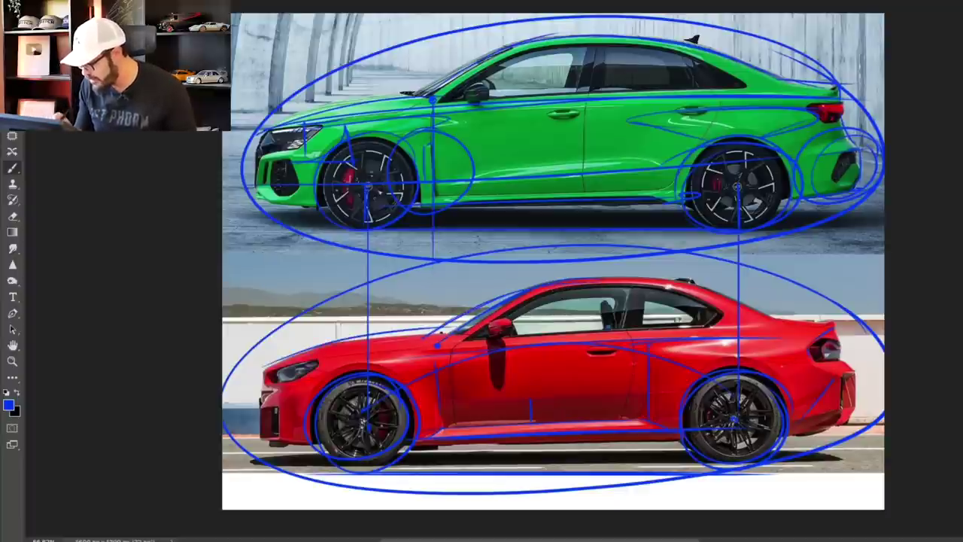
left_click_drag(278, 361, 429, 331)
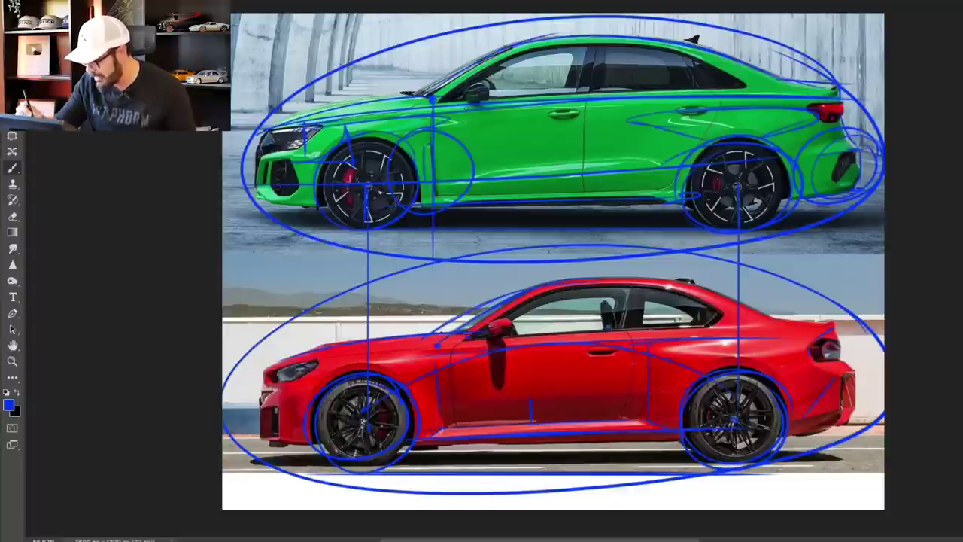
left_click_drag(467, 92, 466, 335)
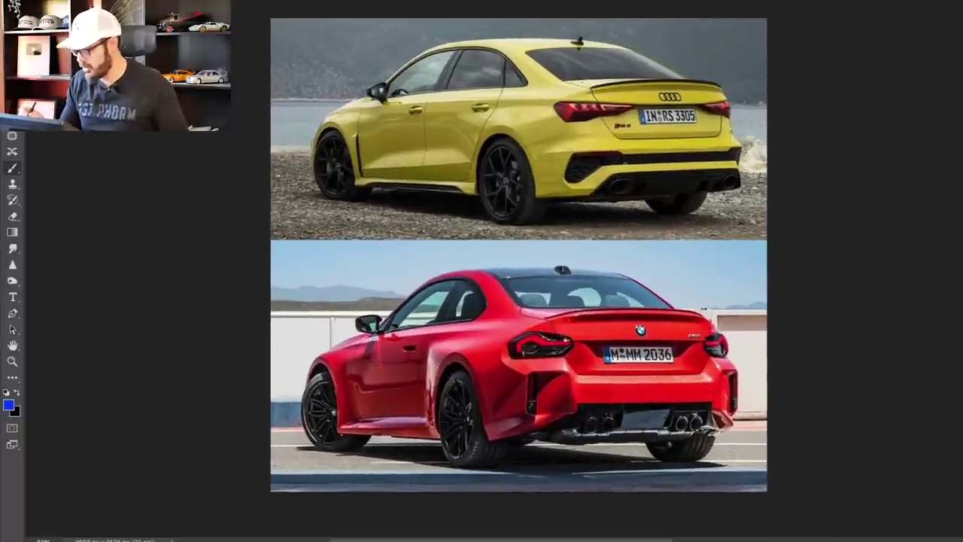
- Trace the yellow Audi's shoulder line from front fender to tail light and its lower door crease back to the rear bumper
scroll(373, 121, "up", 5)
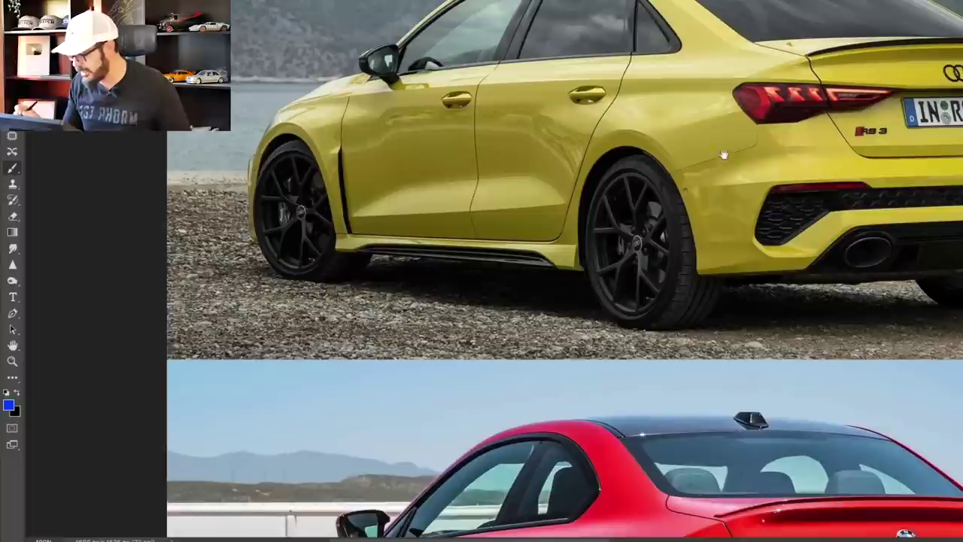
left_click_drag(230, 119, 744, 78)
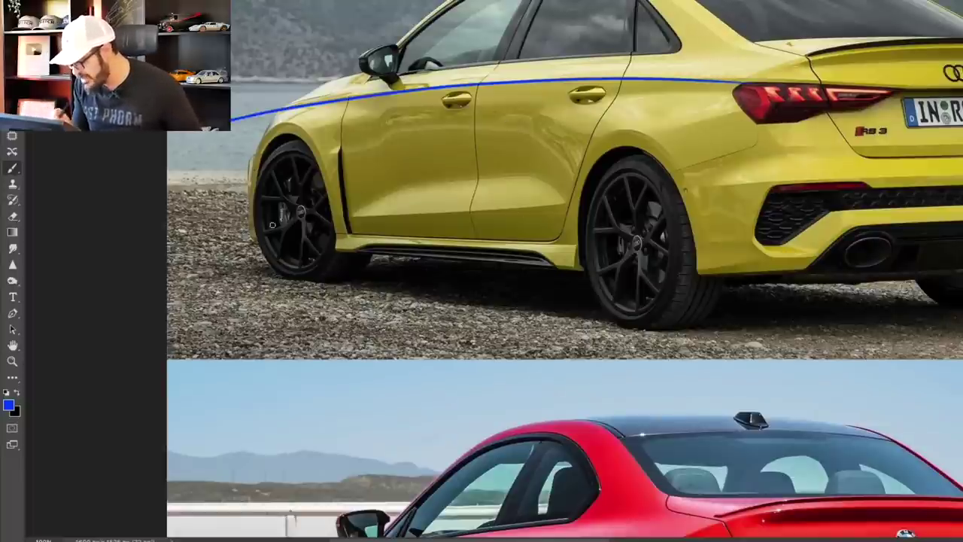
left_click_drag(373, 221, 578, 201)
key("ctrl+z")
left_click_drag(348, 218, 728, 184)
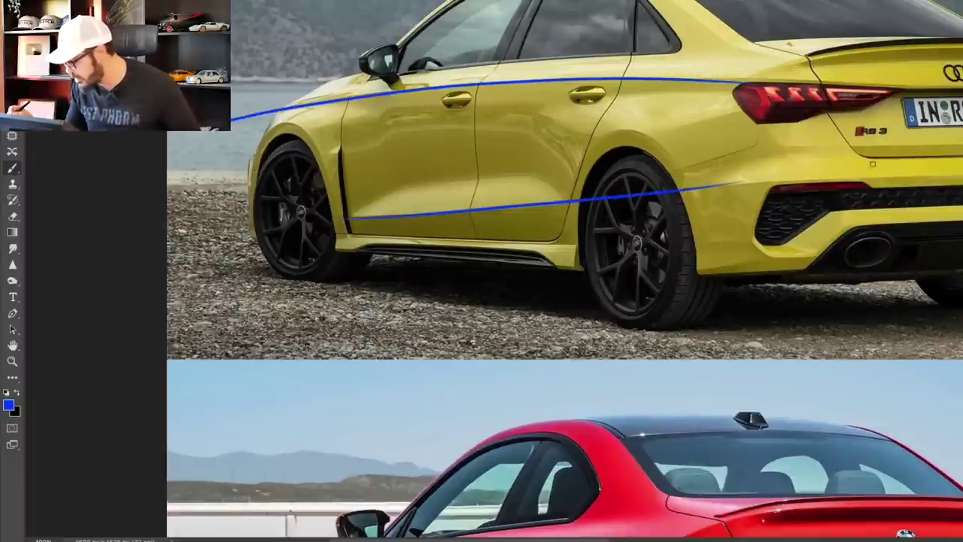
- Mark the green car's rear bumper corner, and outline and hatch the corner vent in the yellow Audi's rear bumper
scroll(728, 185, "right", 6)
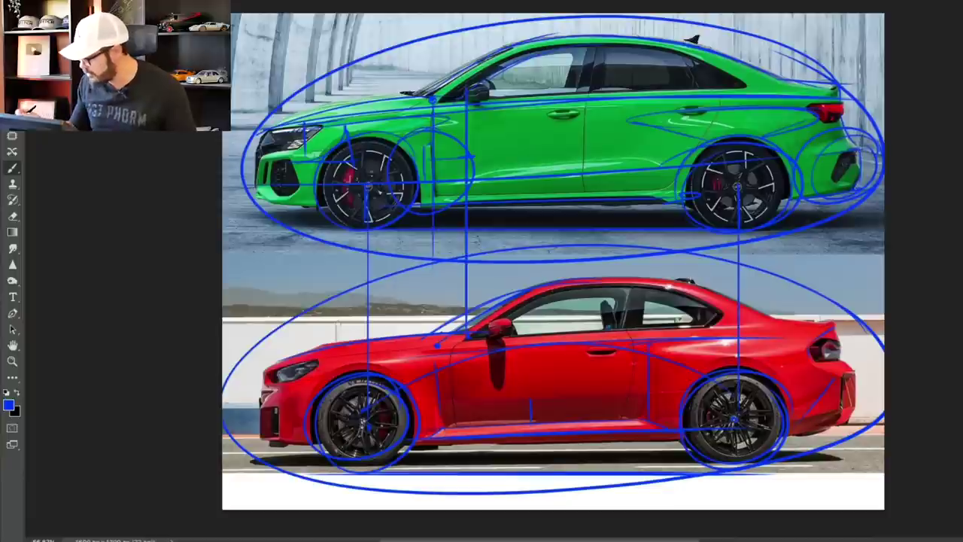
left_click_drag(826, 142, 820, 190)
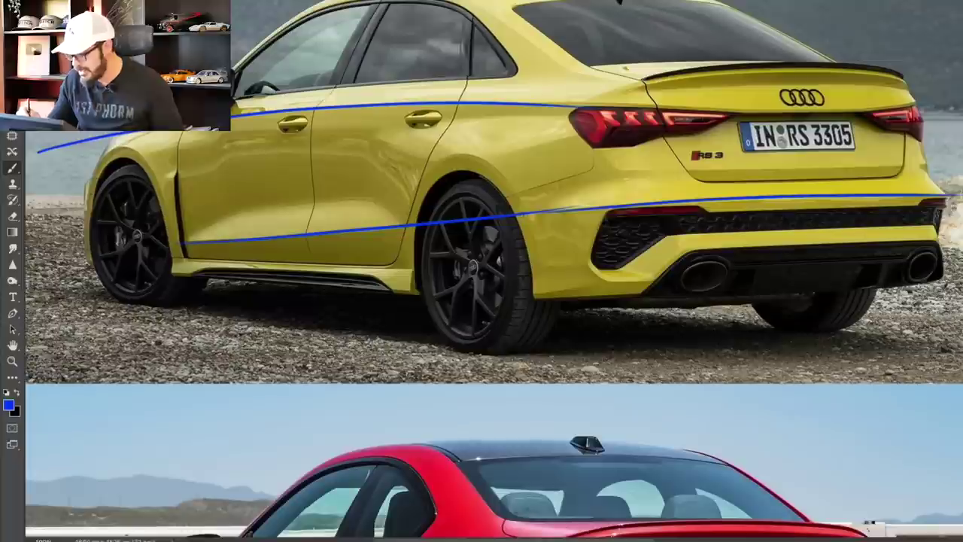
mouse_move(607, 211)
left_mouse_down()
mouse_move(585, 270)
mouse_move(782, 221)
left_mouse_up()
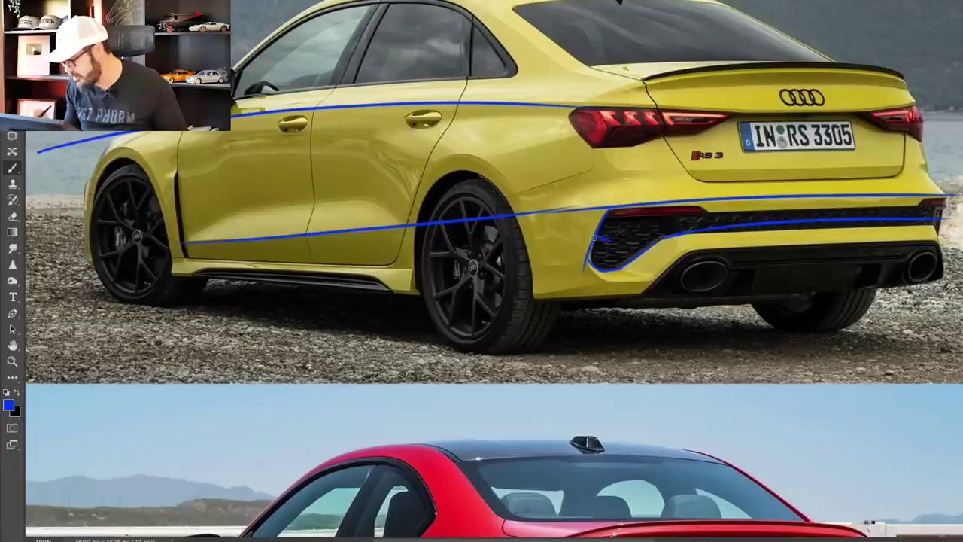
left_click_drag(595, 238, 660, 234)
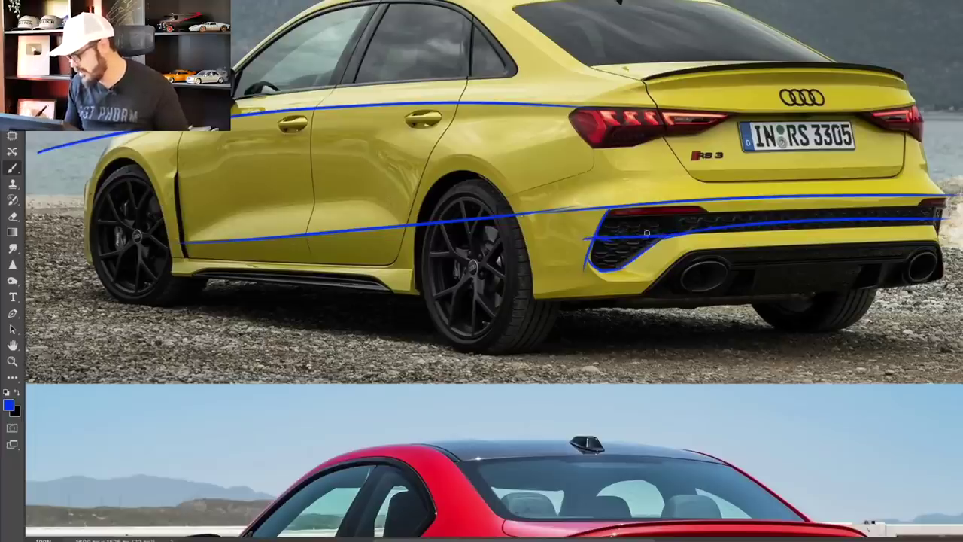
left_click_drag(595, 239, 656, 255)
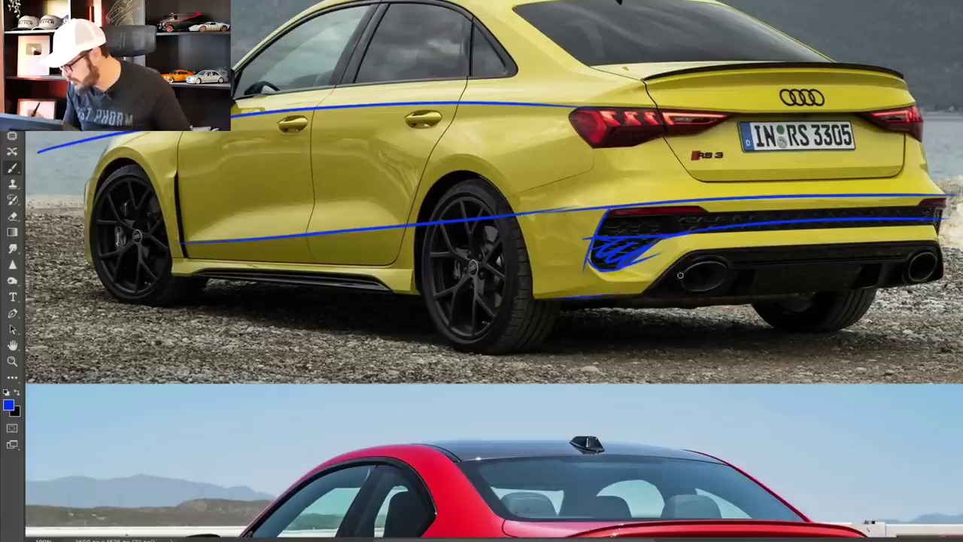
- Trace the upper edge of the yellow Audi's rear diffuser and circle both oval exhaust outlets
mouse_move(641, 293)
left_mouse_down()
mouse_move(668, 268)
mouse_move(939, 251)
mouse_move(946, 279)
left_mouse_up()
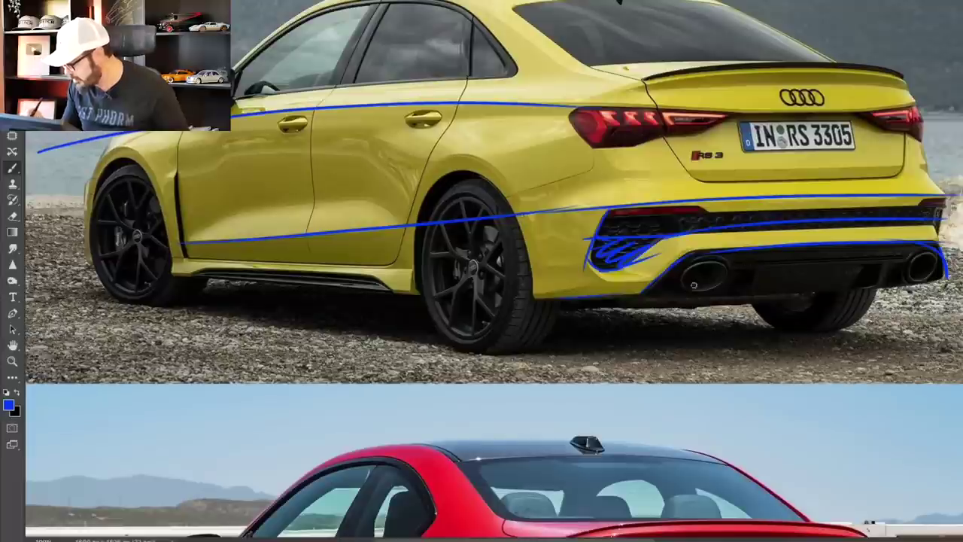
left_click_drag(694, 285, 748, 277)
left_click_drag(902, 270, 906, 258)
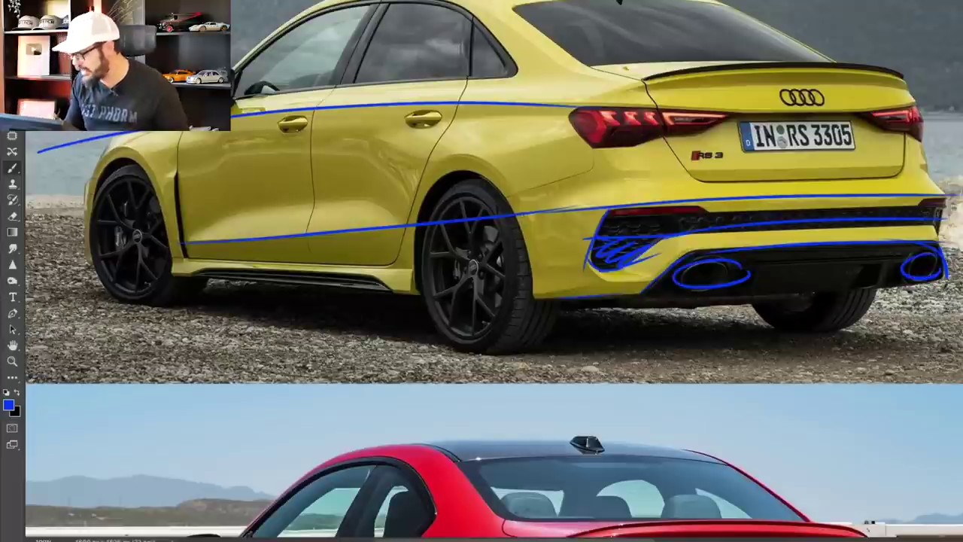
- Trace the curve of the trunk-lid spoiler on the yellow Audi
left_click_drag(683, 278, 573, 334)
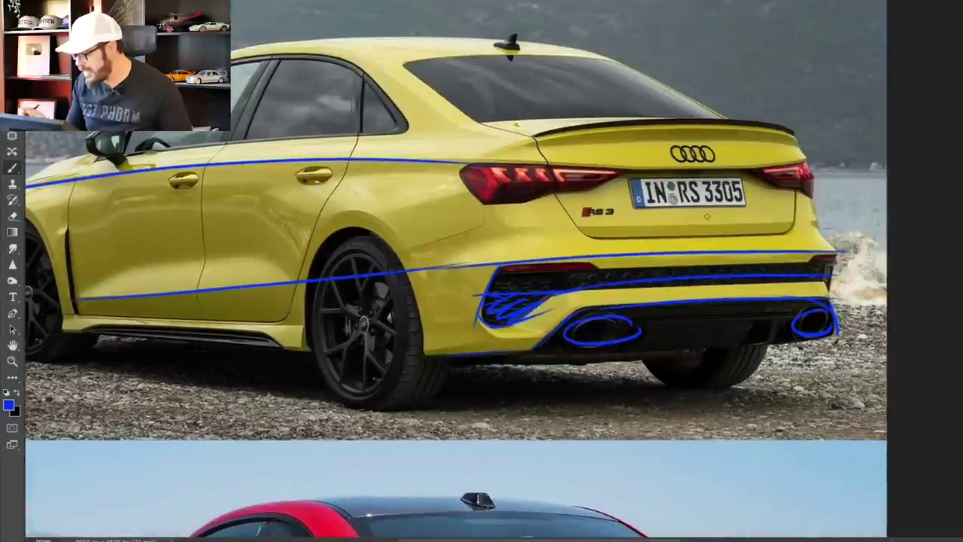
left_click_drag(592, 120, 796, 131)
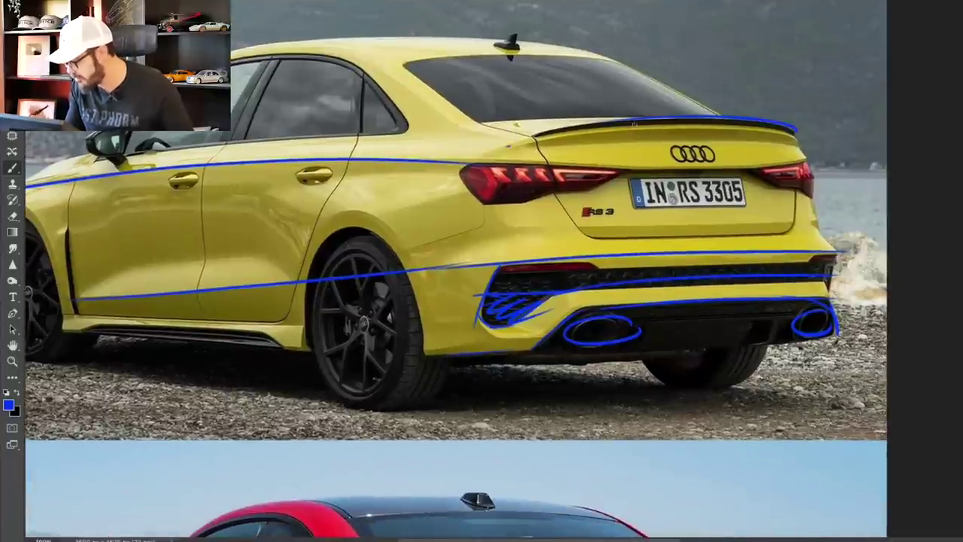
left_click_drag(510, 145, 790, 126)
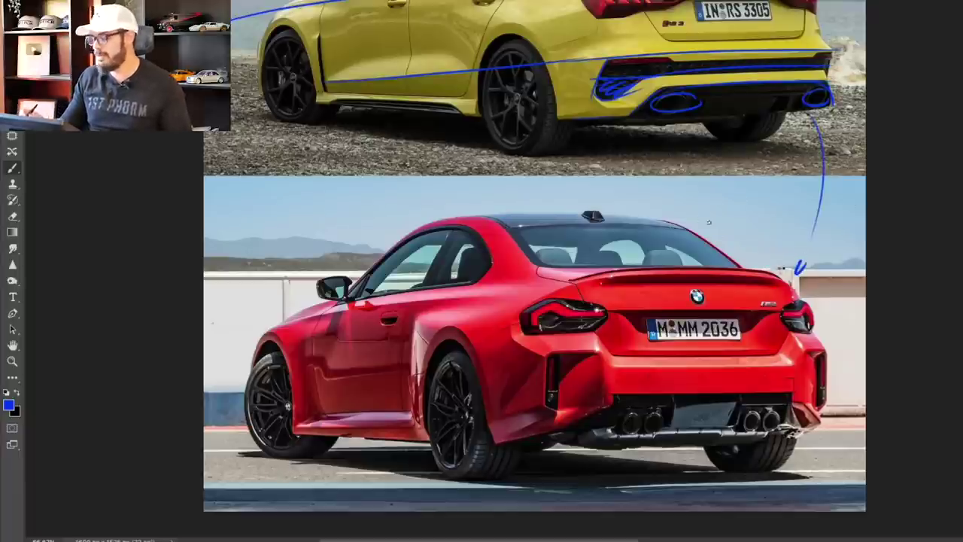
- Circle the red BMW's rear view, and mark its tail-light line, the vertical axis through the tail light and the bumper corner vent
left_click_drag(861, 254, 708, 196)
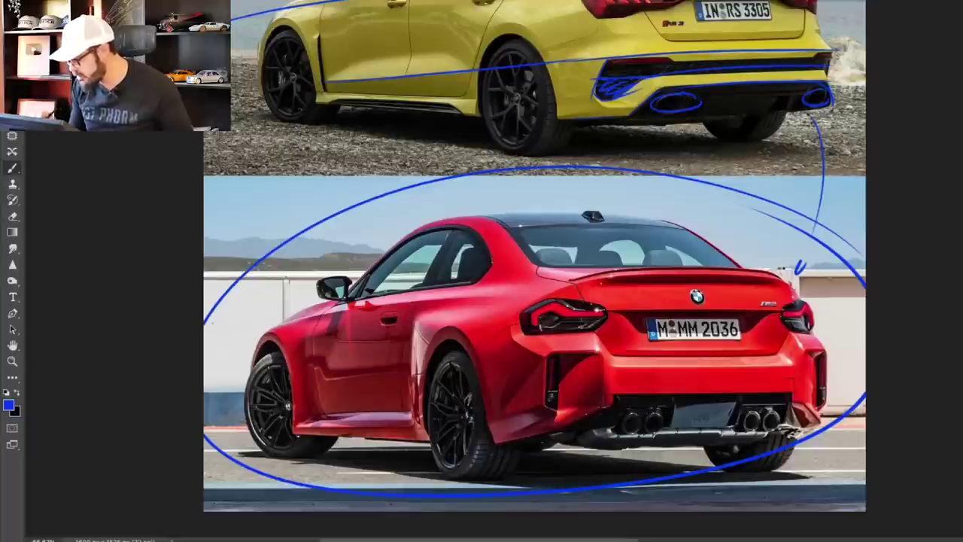
left_click_drag(492, 312, 829, 312)
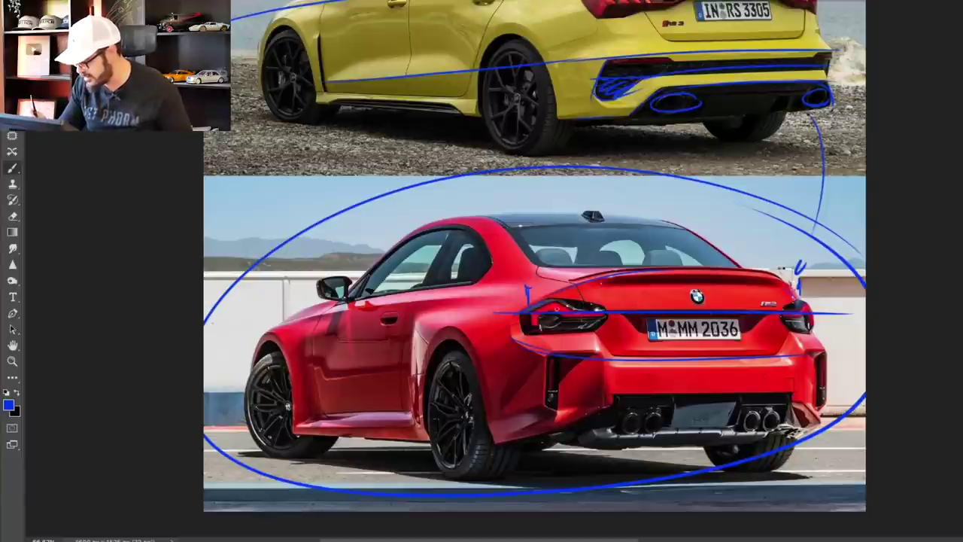
left_click_drag(557, 310, 557, 253)
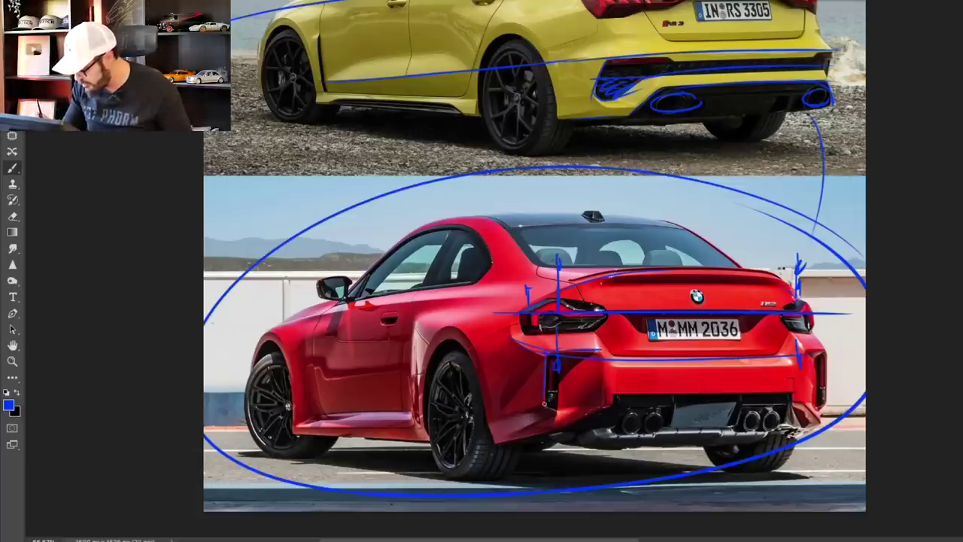
left_click_drag(555, 366, 551, 395)
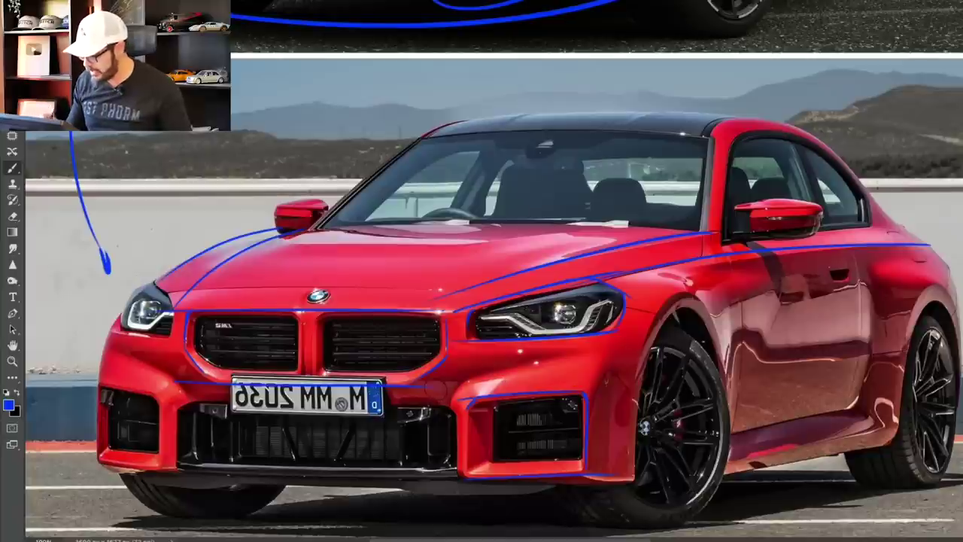
- Mark the corner air intake in the red BMW's front view, and the rear fender edge and bumper corner in its rear view
mouse_move(459, 393)
left_mouse_down()
mouse_move(584, 391)
mouse_move(526, 472)
left_mouse_up()
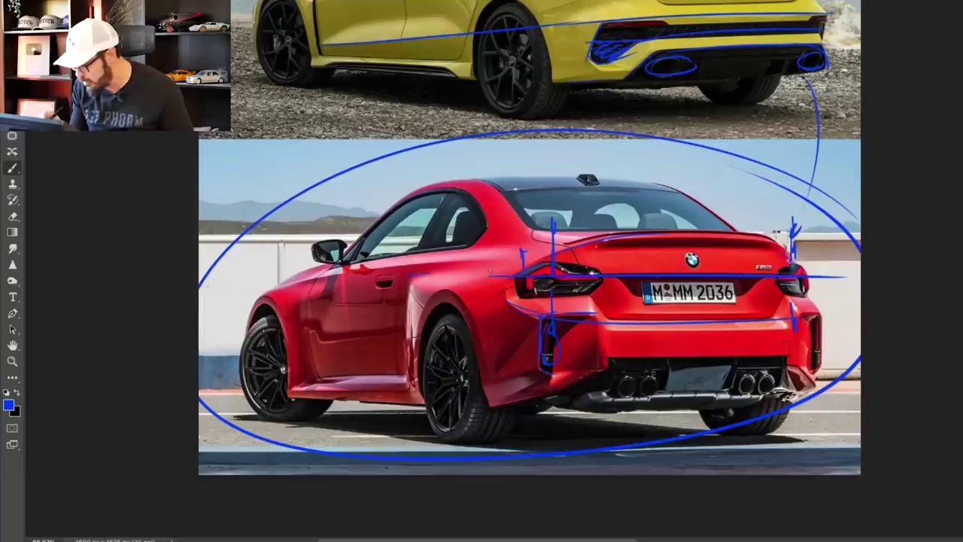
left_click_drag(409, 278, 409, 360)
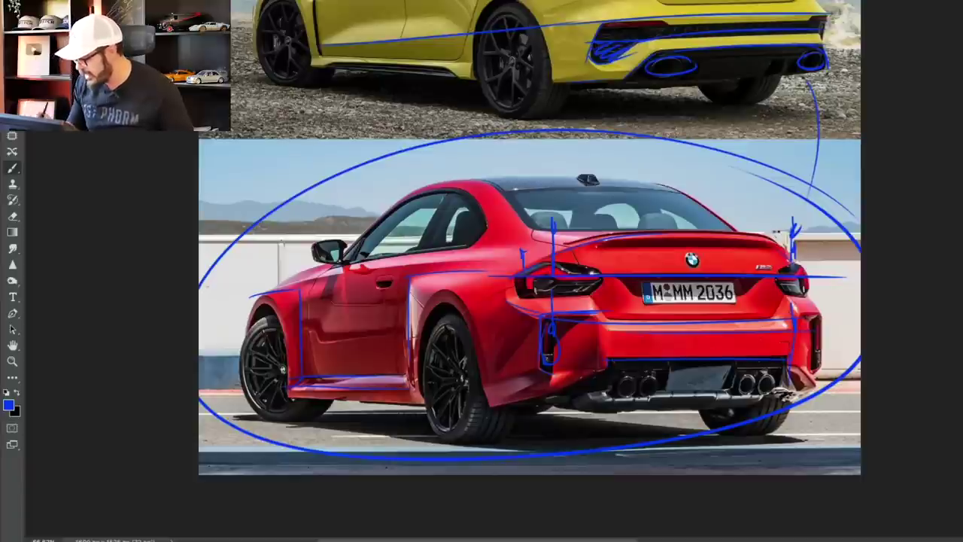
mouse_move(789, 372)
left_mouse_down()
mouse_move(697, 417)
mouse_move(801, 388)
left_mouse_up()
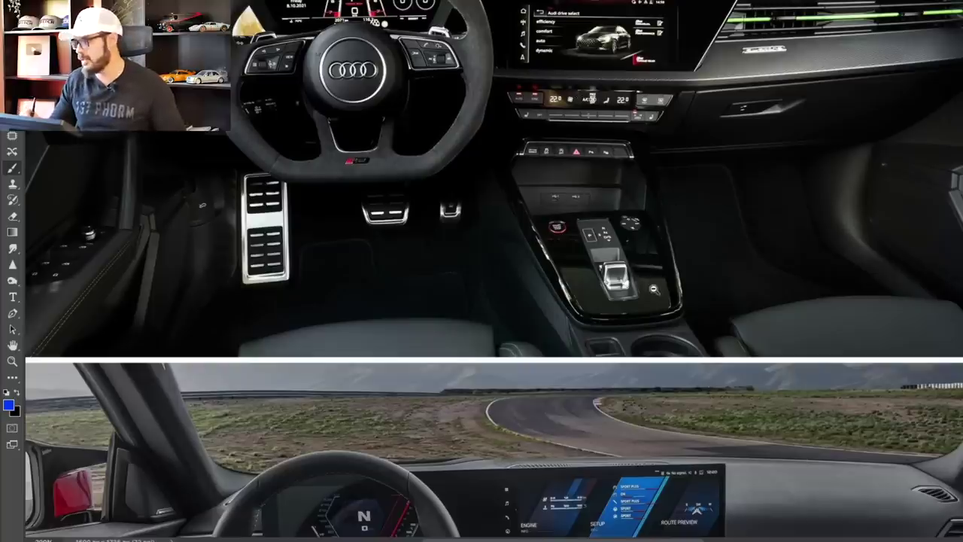
- Cross out the dashboard air vents on both sides of the Audi's instrument cluster in the interior comparison
left_click(653, 289, "alt")
left_click(653, 289, "alt")
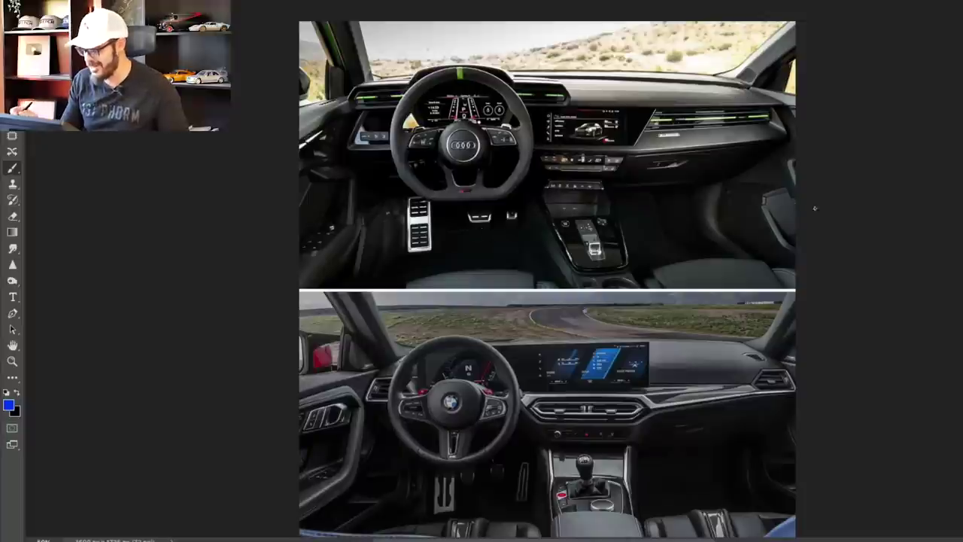
scroll(632, 234, "down", 1)
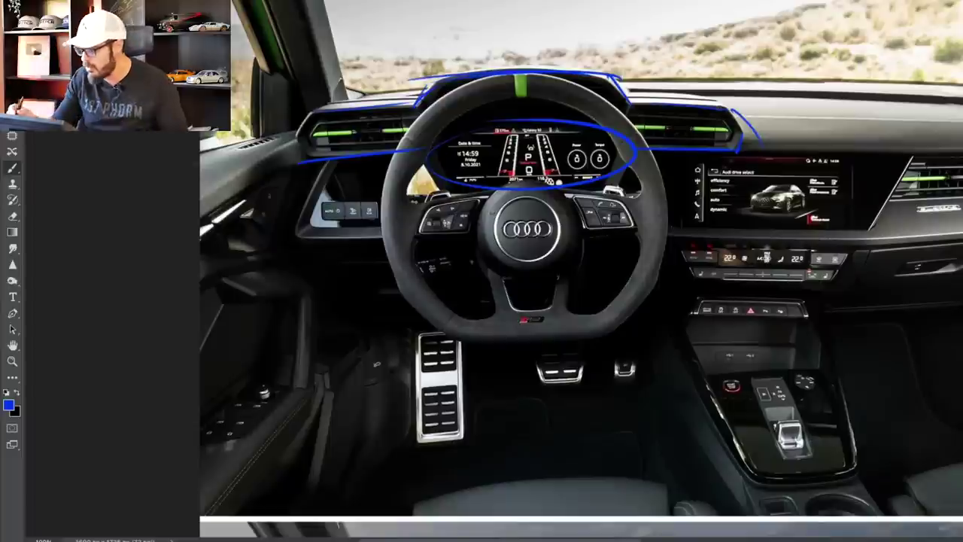
mouse_move(721, 106)
left_mouse_down()
mouse_move(662, 131)
mouse_move(712, 137)
left_mouse_up()
left_click_drag(401, 95, 331, 139)
left_click_drag(352, 99, 399, 122)
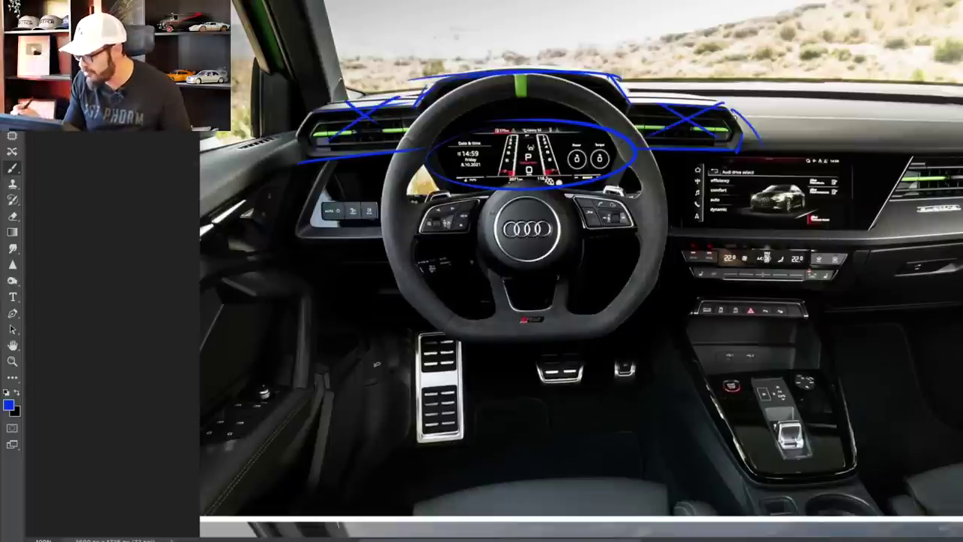
- Draw diagonal strokes through the Audi's outer dashboard vent, and outline the switch panel beside the steering wheel and the central touchscreen surround
left_click_drag(385, 78, 270, 203)
left_click_drag(359, 89, 382, 107)
mouse_move(658, 161)
left_mouse_down()
mouse_move(756, 188)
mouse_move(661, 215)
left_mouse_up()
left_click_drag(379, 156, 385, 194)
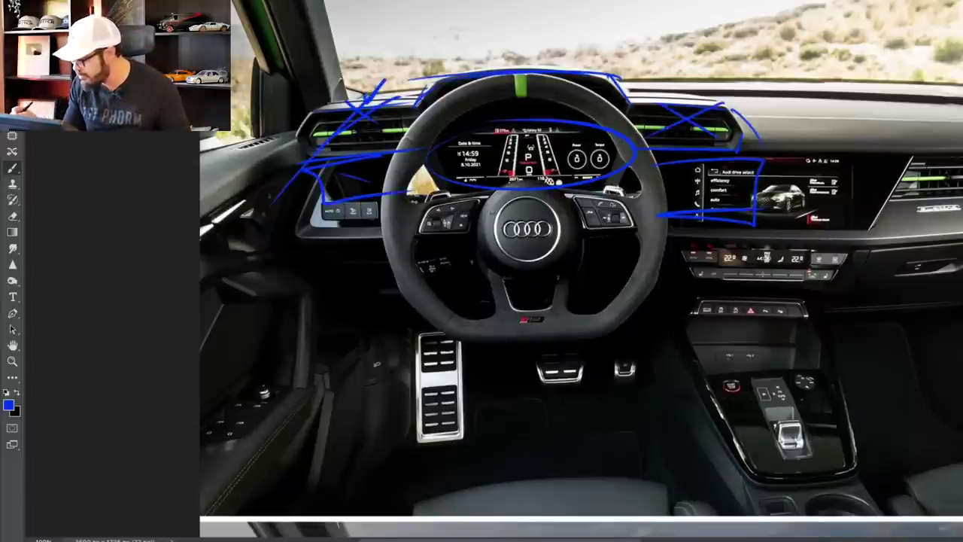
mouse_move(764, 157)
left_mouse_down()
mouse_move(750, 230)
mouse_move(841, 221)
mouse_move(894, 154)
mouse_move(745, 154)
left_mouse_up()
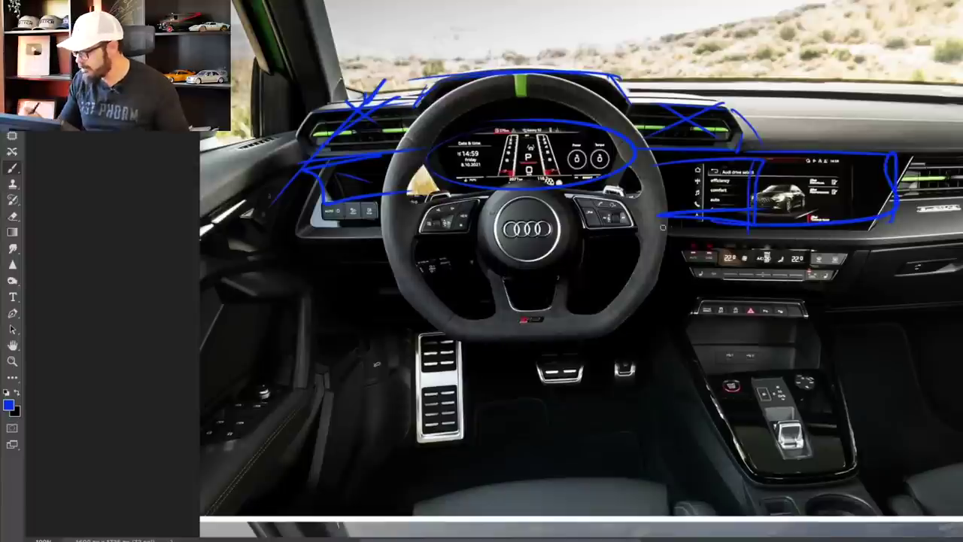
- Trace the lower and upper lines of the Audi's passenger-side dashboard, and draw a large ellipse around the steering wheel, displays and center console
scroll(662, 226, "right", 5)
key("ctrl+minus")
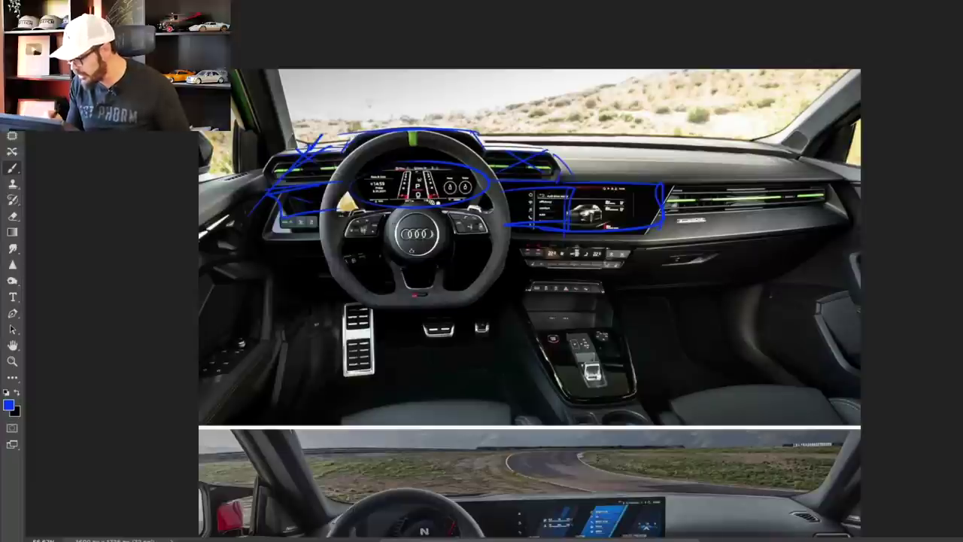
left_click_drag(641, 251, 827, 226)
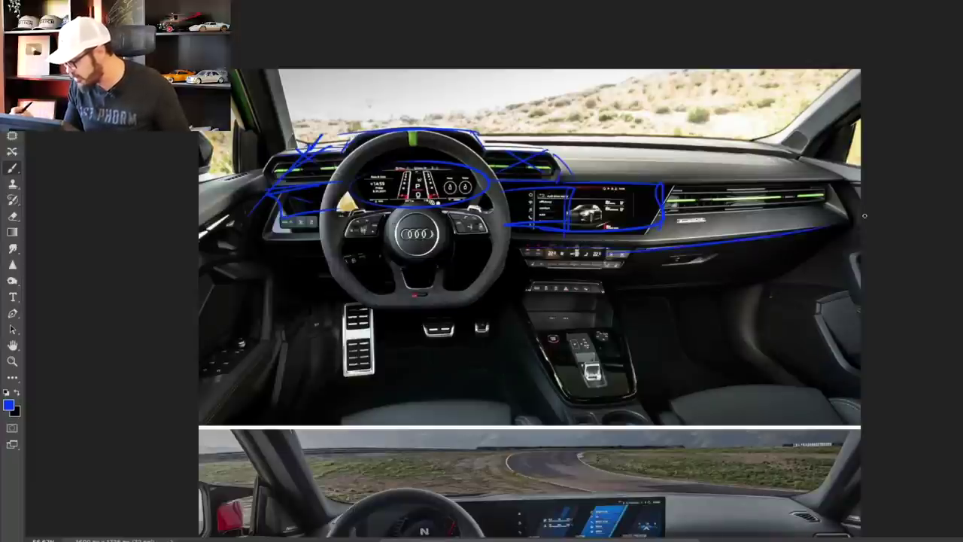
left_click_drag(557, 185, 827, 178)
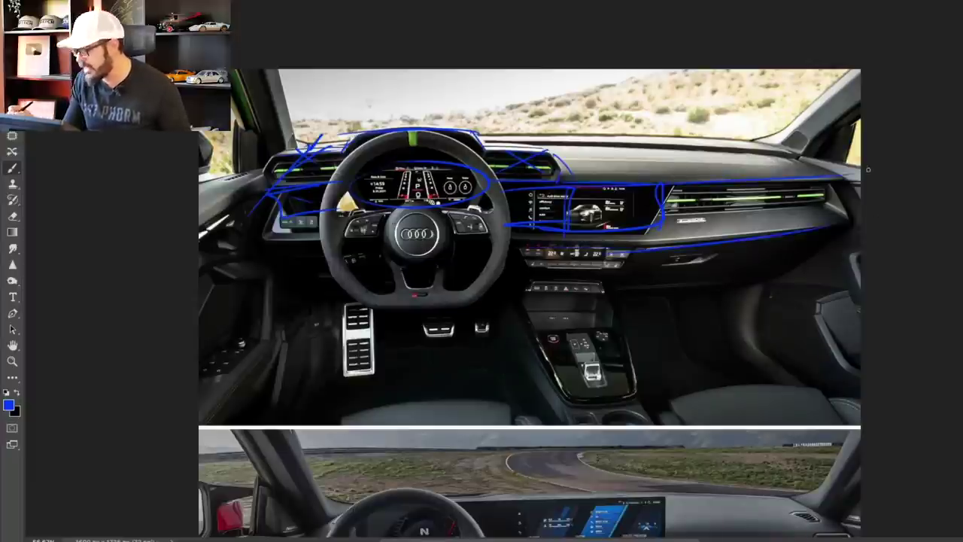
mouse_move(654, 147)
left_mouse_down()
mouse_move(203, 203)
mouse_move(662, 158)
left_mouse_up()
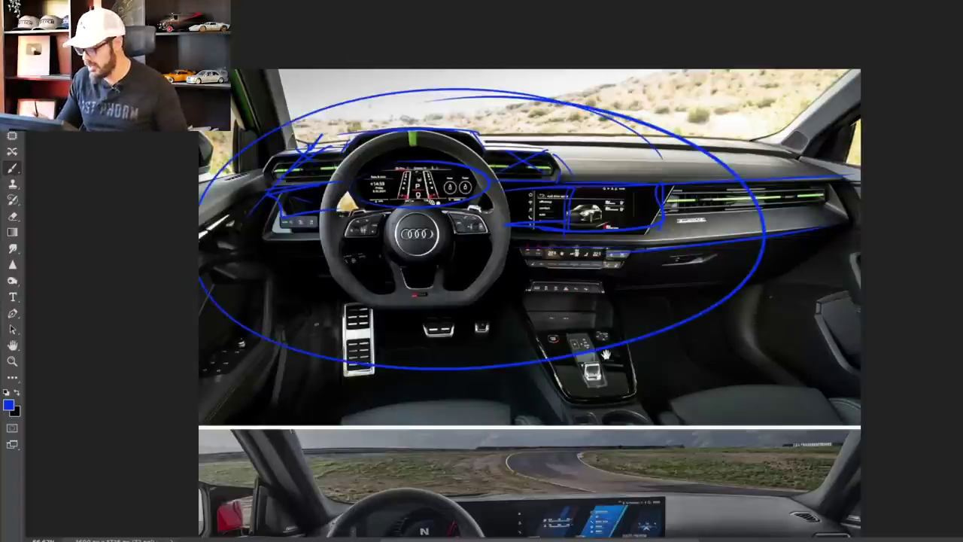
- Examine the BMW's dashboard in the interior photo below the Audi's
left_click_drag(605, 354, 609, 139)
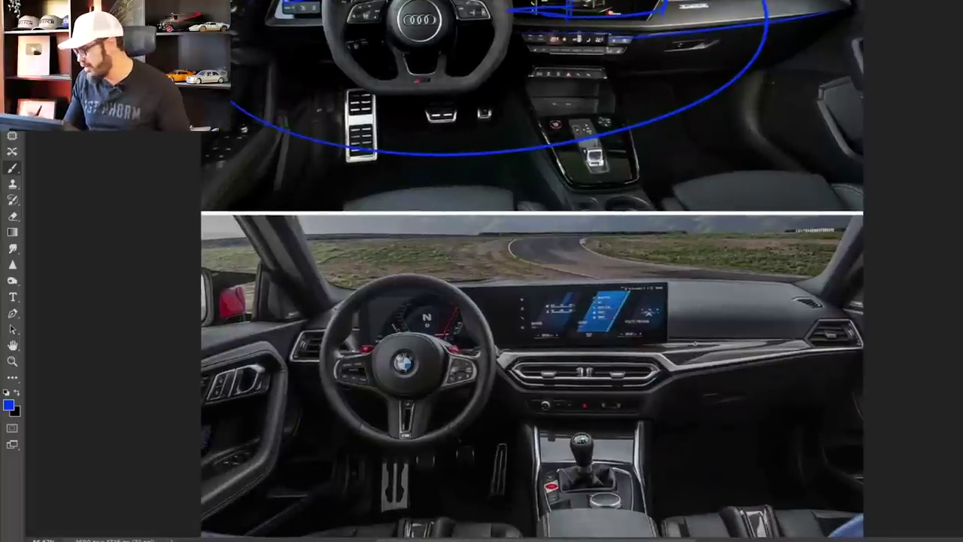
left_click_drag(654, 318, 699, 232)
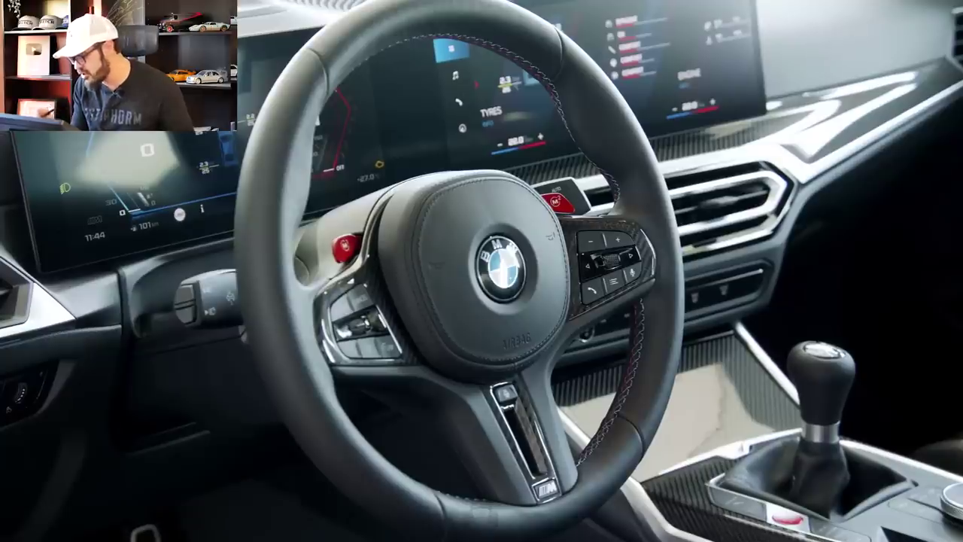